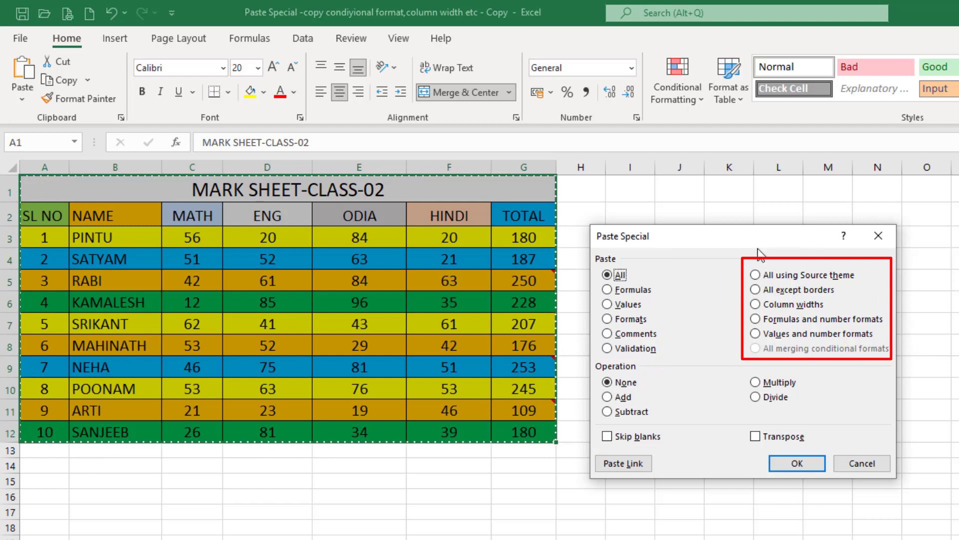
# - Cancel Paste Special and select the MARK SHEET-CLASS-02 table A1:G12 for copying
pyautogui.click(862, 463)
pyautogui.moveTo(220, 293); pyautogui.dragTo(116, 425)
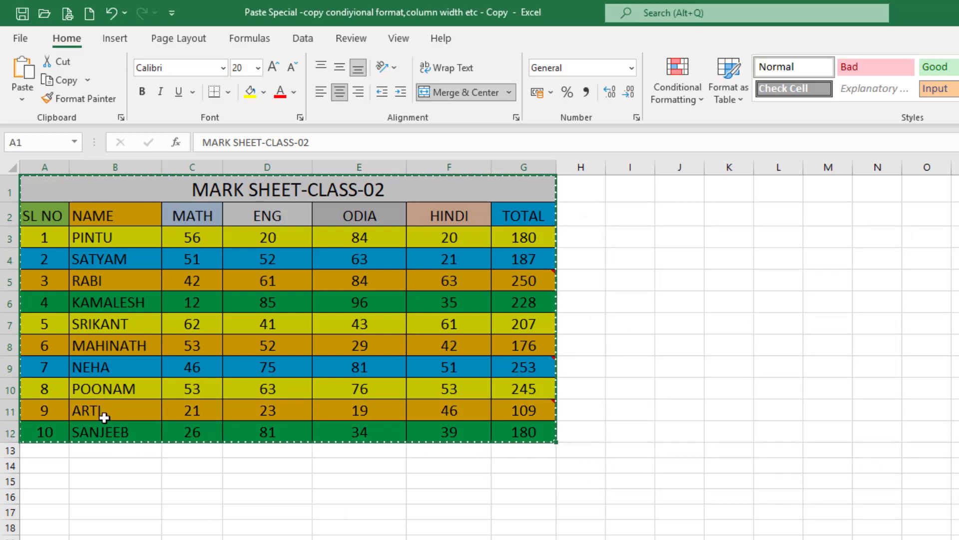
# - Paste the copied table at A15 using Paste Special 'All using Source theme'
pyautogui.click(52, 484)
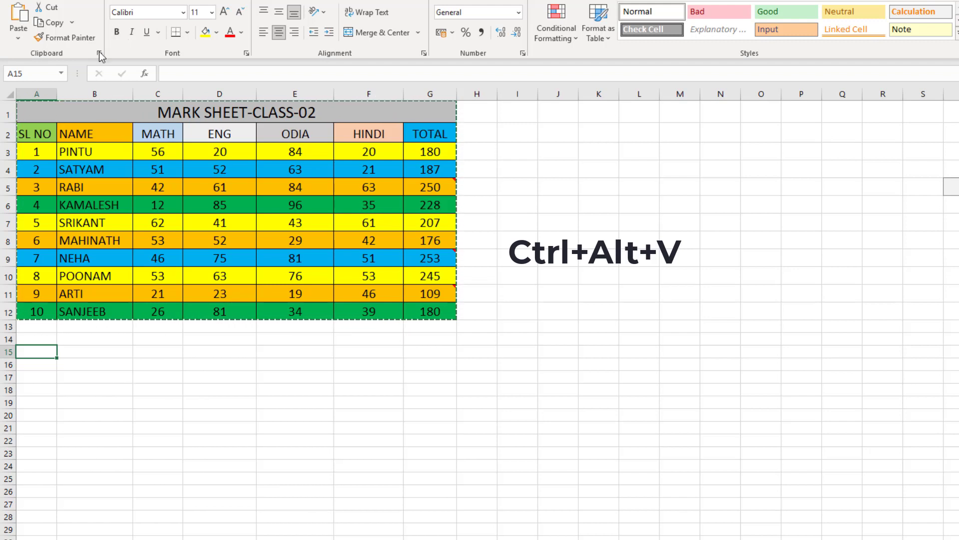
pyautogui.click(14, 42)
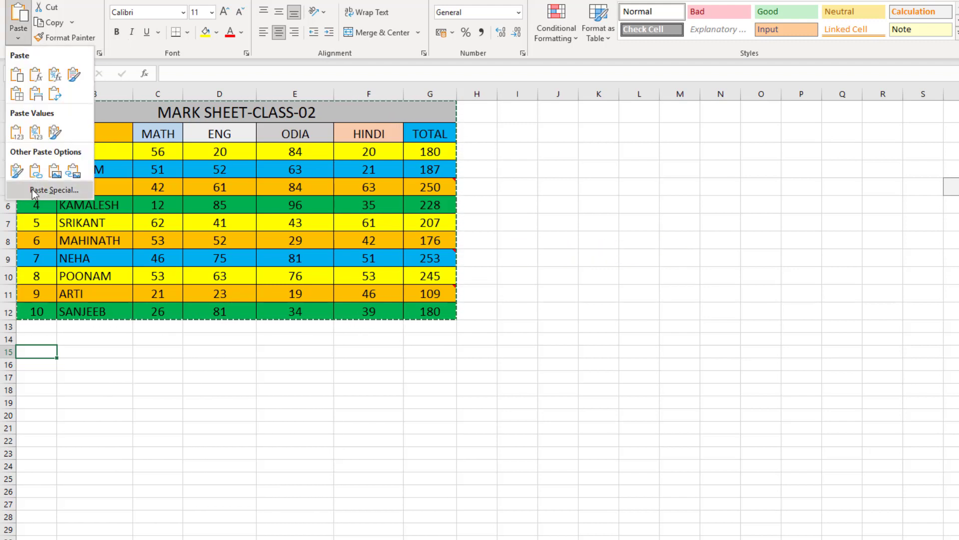
pyautogui.click(34, 192)
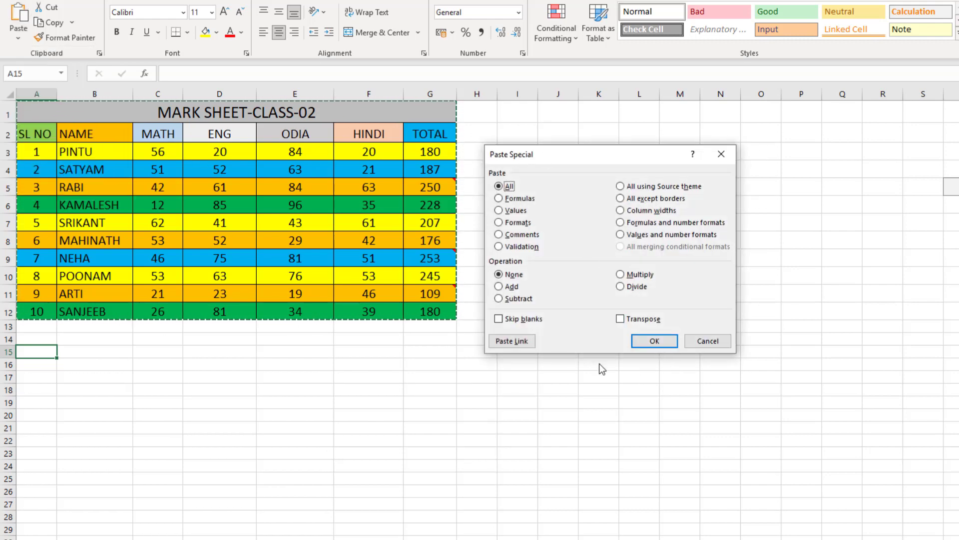
pyautogui.click(620, 187)
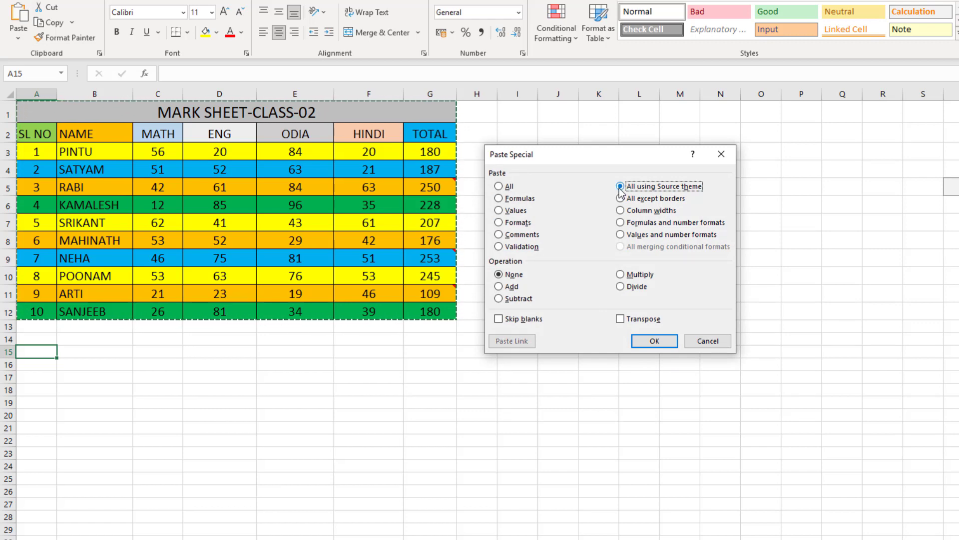
pyautogui.click(645, 341)
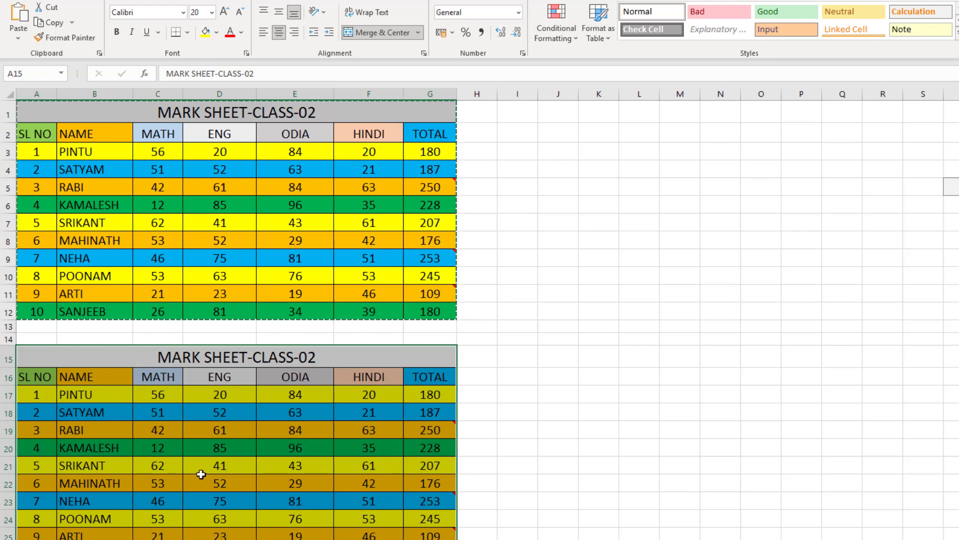
# - Undo the theme paste, re-paste at A15 with 'All except borders', and check G17's formula
pyautogui.hotkey('ctrl', 'z')
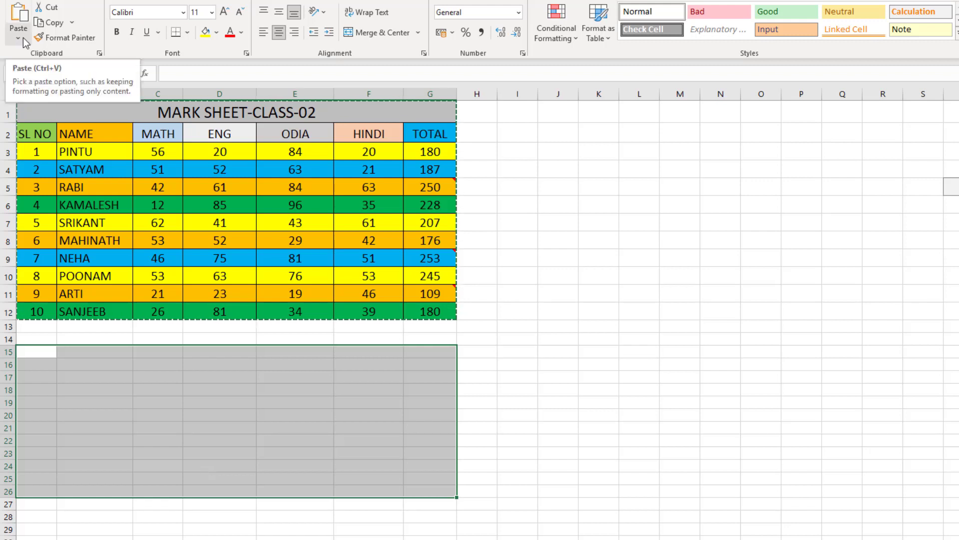
pyautogui.click(18, 38)
pyautogui.click(54, 190)
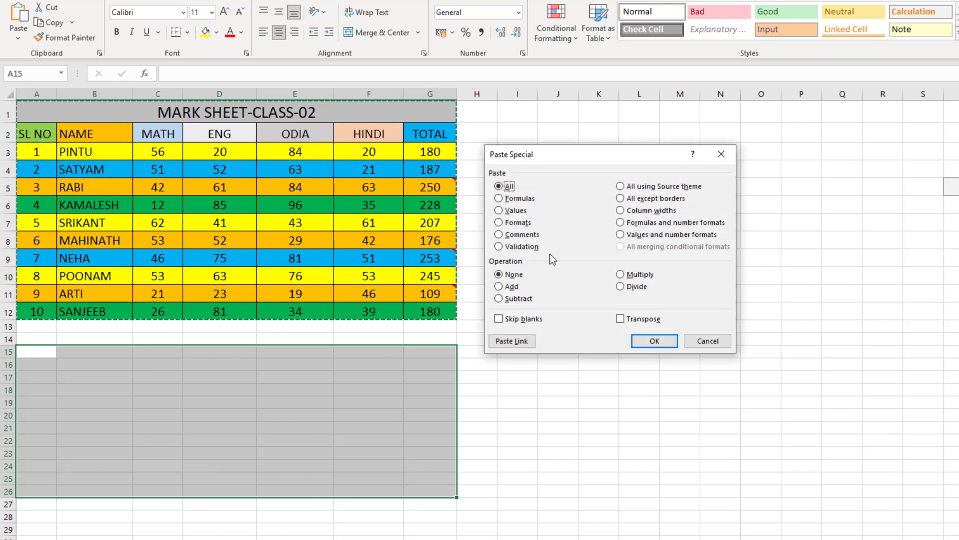
pyautogui.click(620, 199)
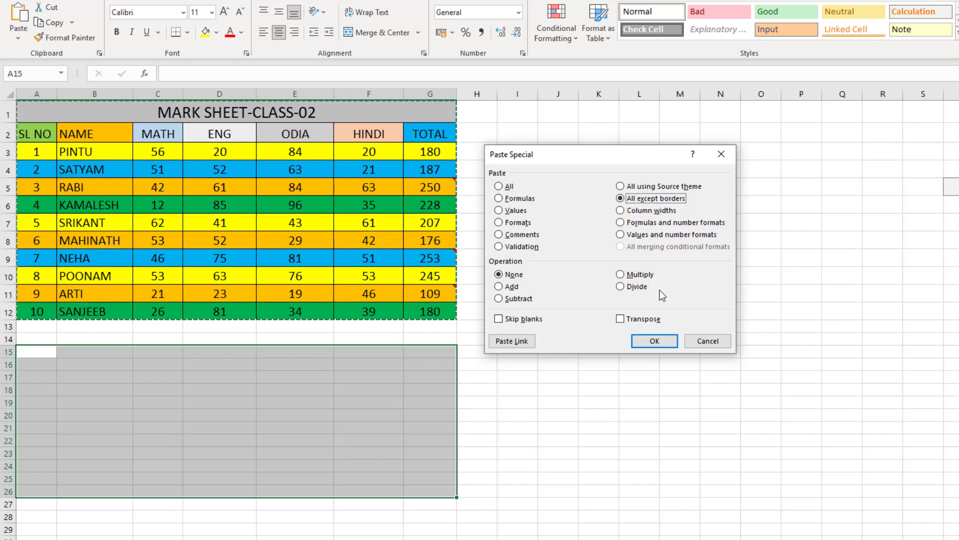
pyautogui.click(655, 341)
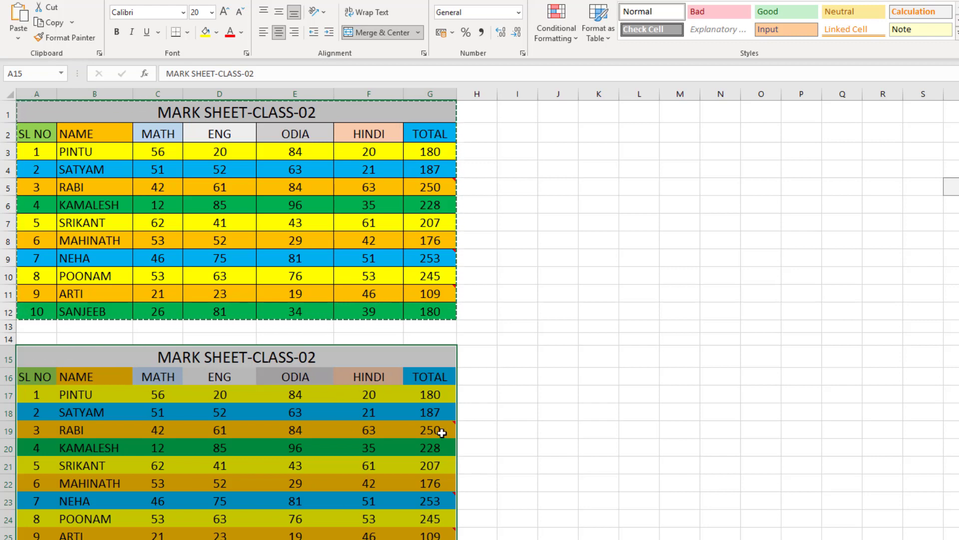
pyautogui.click(427, 395)
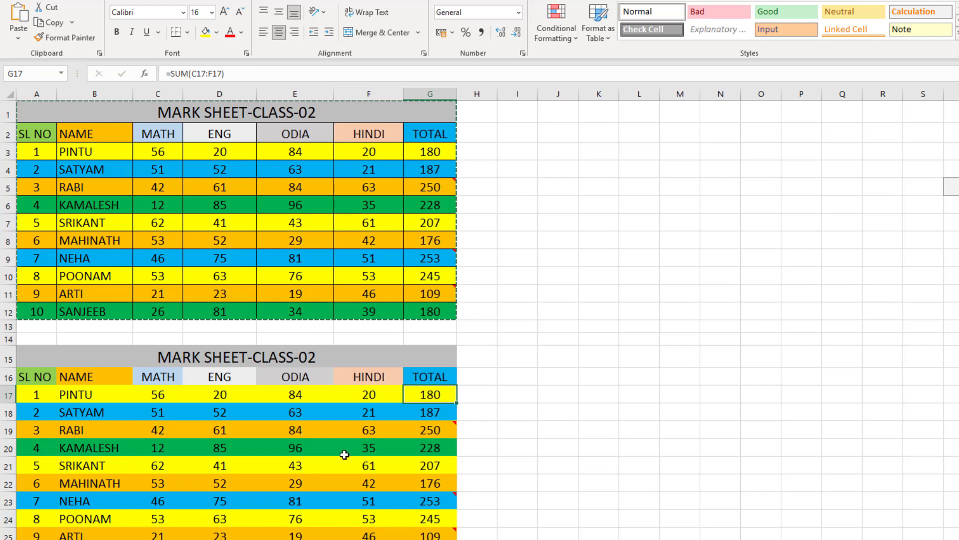
# - Undo the borderless paste and dismiss Paste Special without pasting
pyautogui.hotkey('ctrl', 'z')
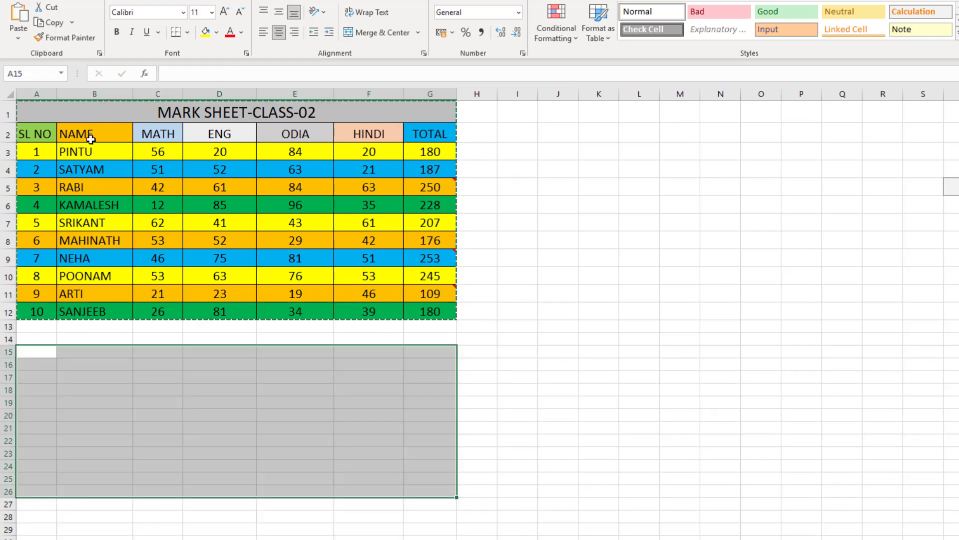
pyautogui.click(19, 38)
pyautogui.click(50, 191)
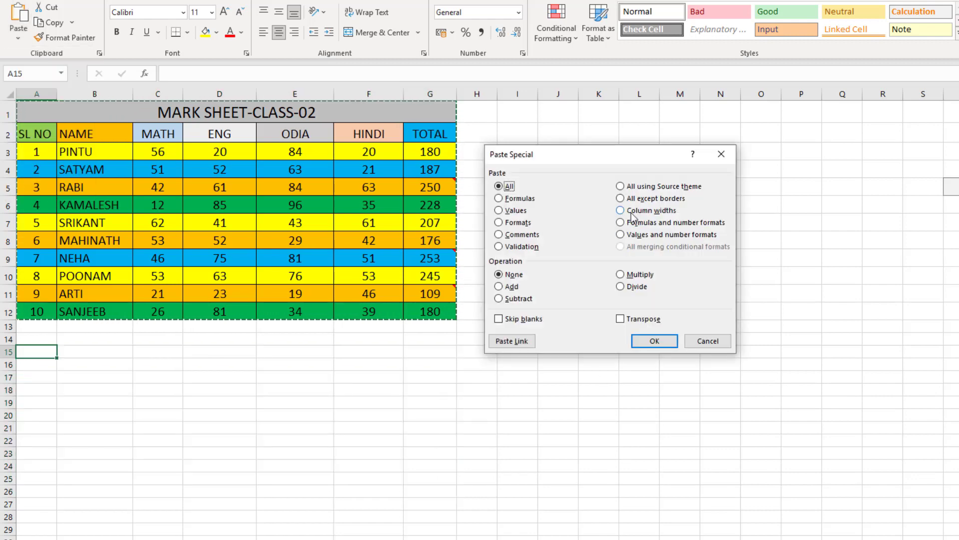
pyautogui.click(704, 341)
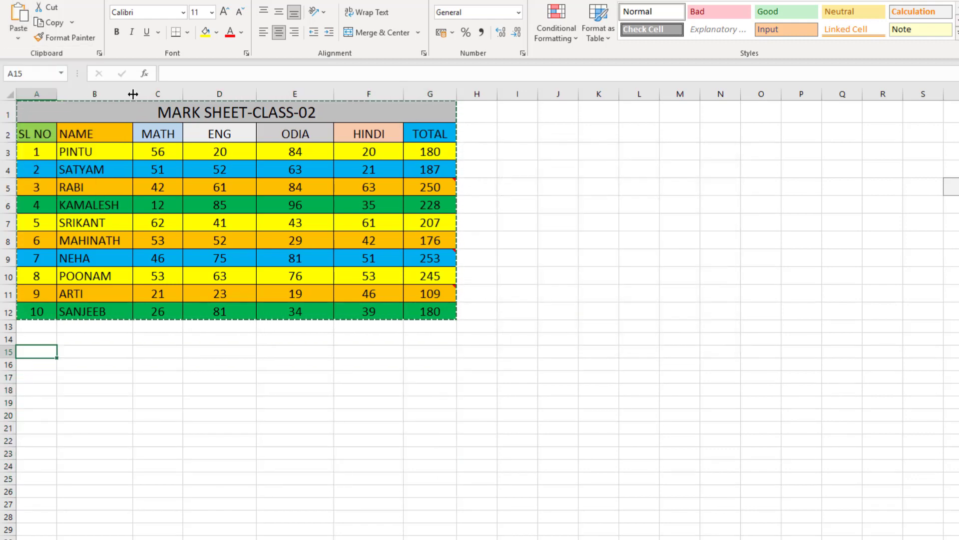
# - Widen the NAME column B and TOTAL column G, then select table A1:G12
pyautogui.moveTo(133, 94); pyautogui.dragTo(175, 93)
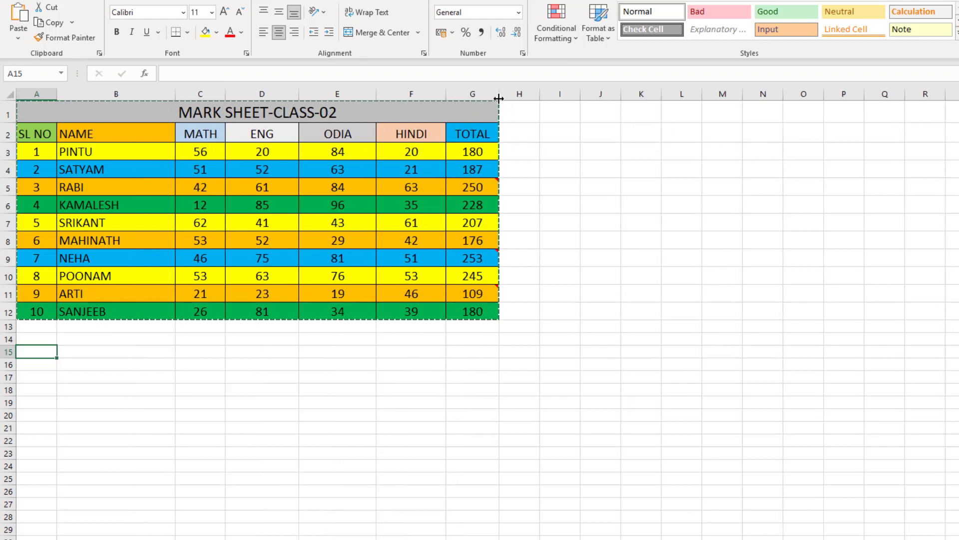
pyautogui.moveTo(499, 98); pyautogui.dragTo(544, 95)
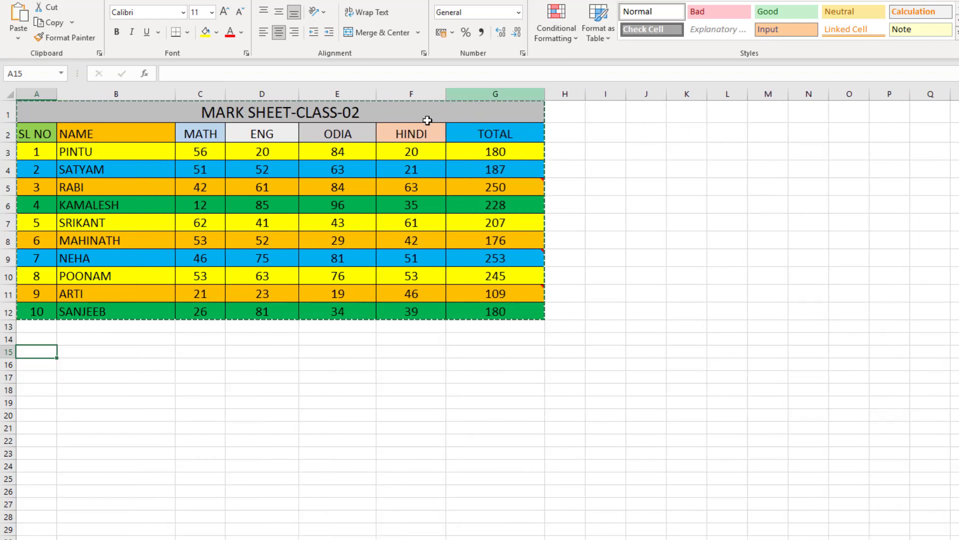
pyautogui.moveTo(167, 110); pyautogui.dragTo(184, 309)
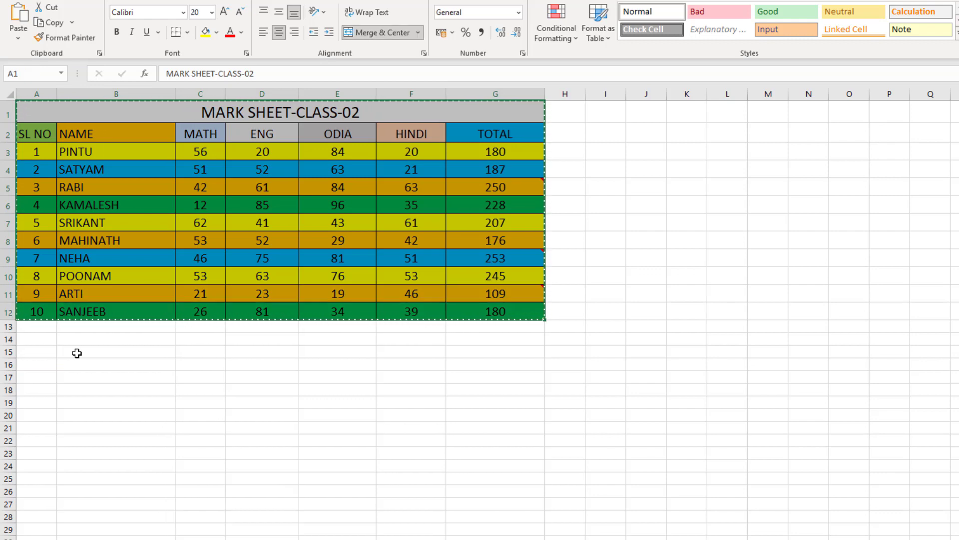
# - Paste only the column widths at A16 via Paste Special 'Column widths'
pyautogui.click(38, 363)
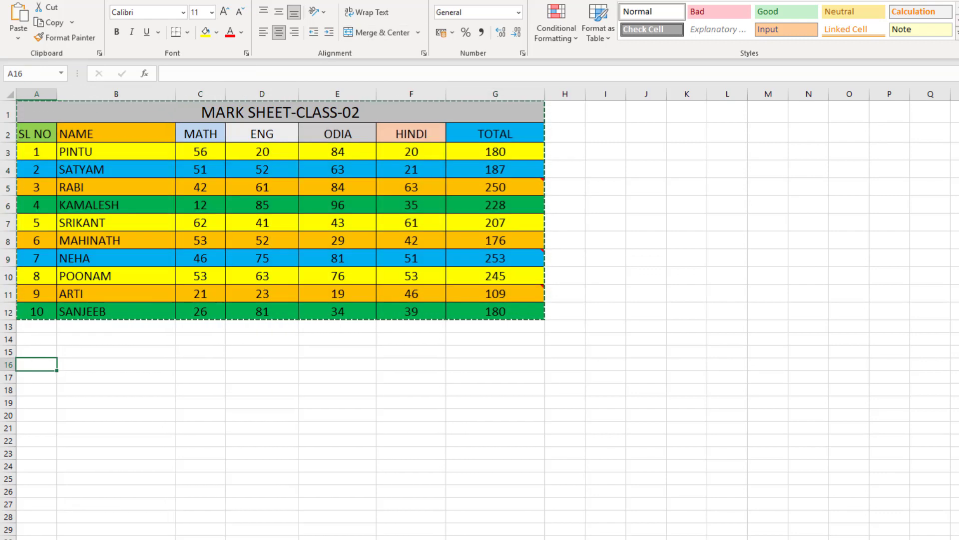
pyautogui.click(19, 39)
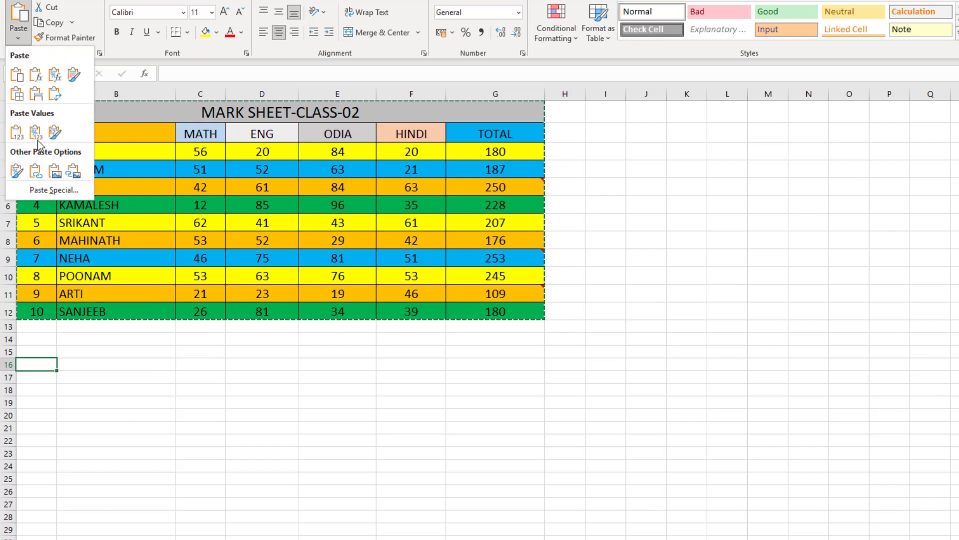
pyautogui.click(45, 190)
pyautogui.click(628, 216)
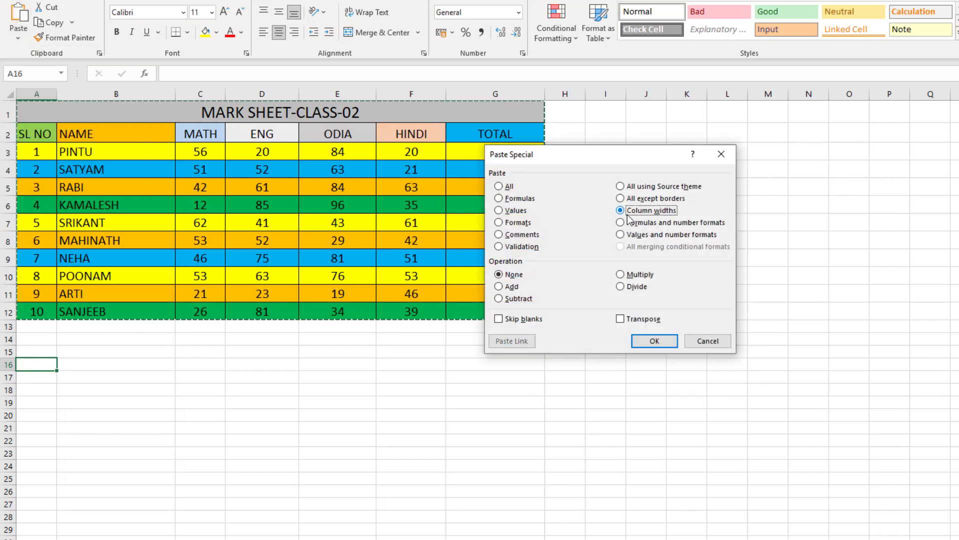
pyautogui.click(654, 341)
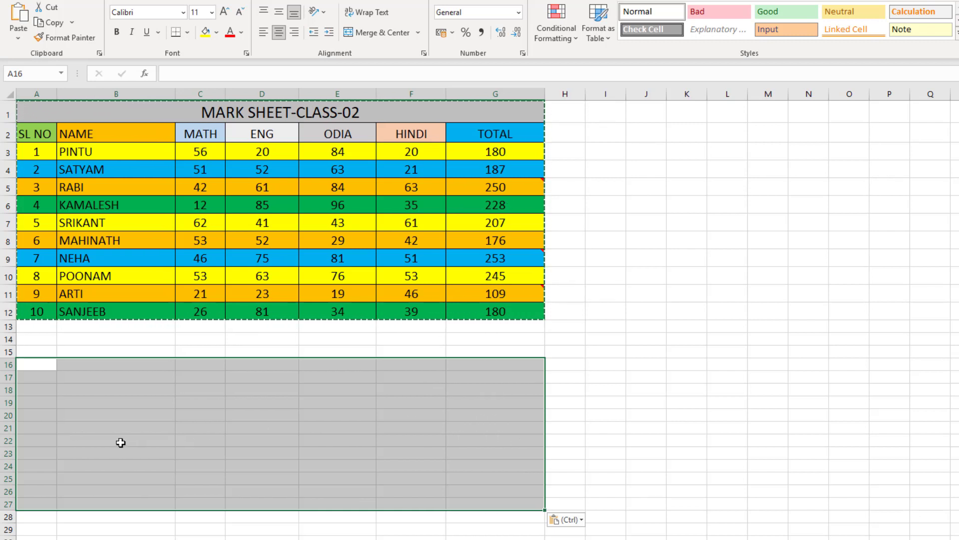
pyautogui.click(37, 365)
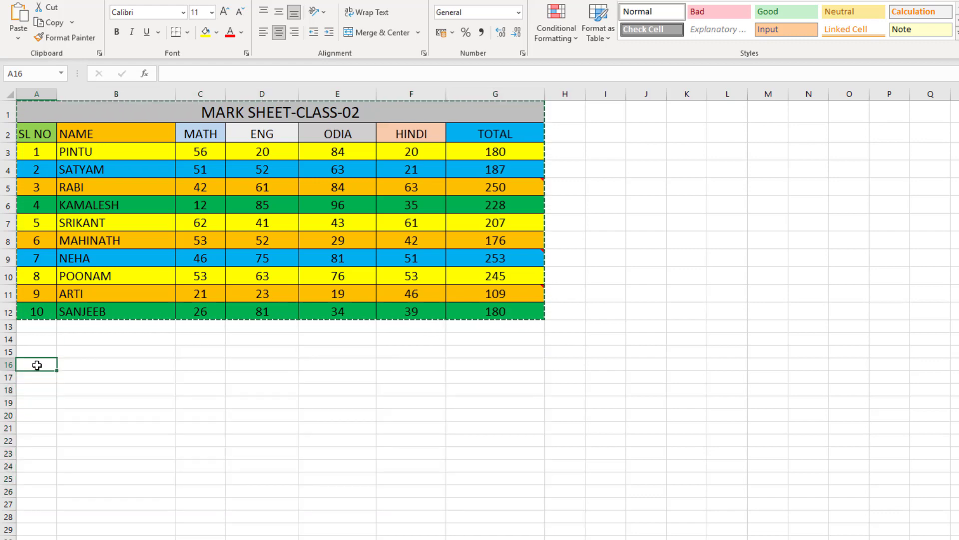
# - Paste the table at A16 with Paste Special 'Formulas and number formats'
pyautogui.hotkey('ctrl', 'alt', 'v')
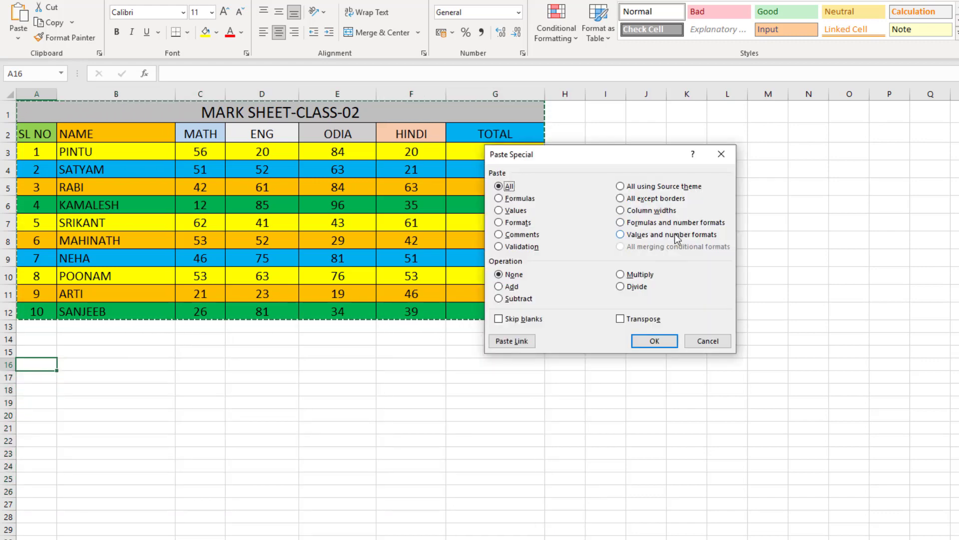
pyautogui.click(654, 225)
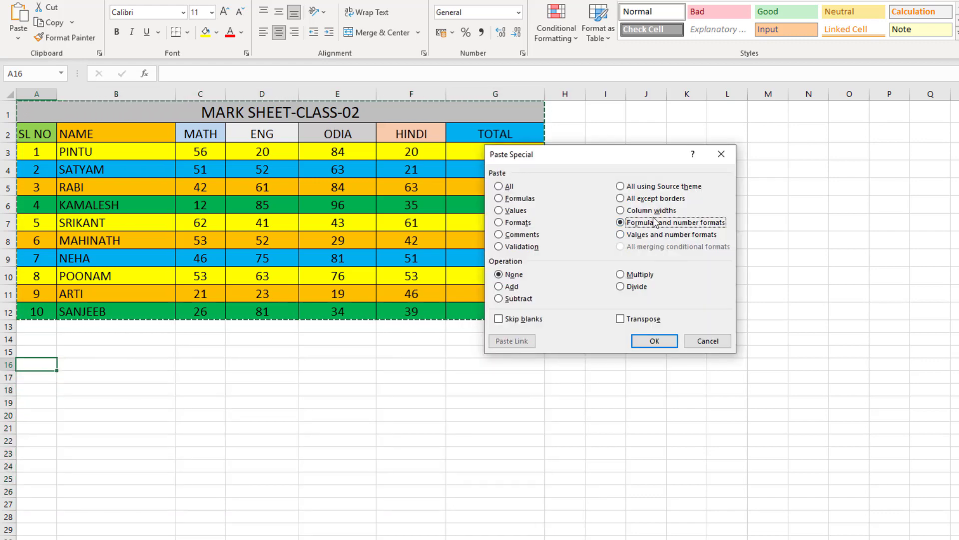
pyautogui.click(654, 341)
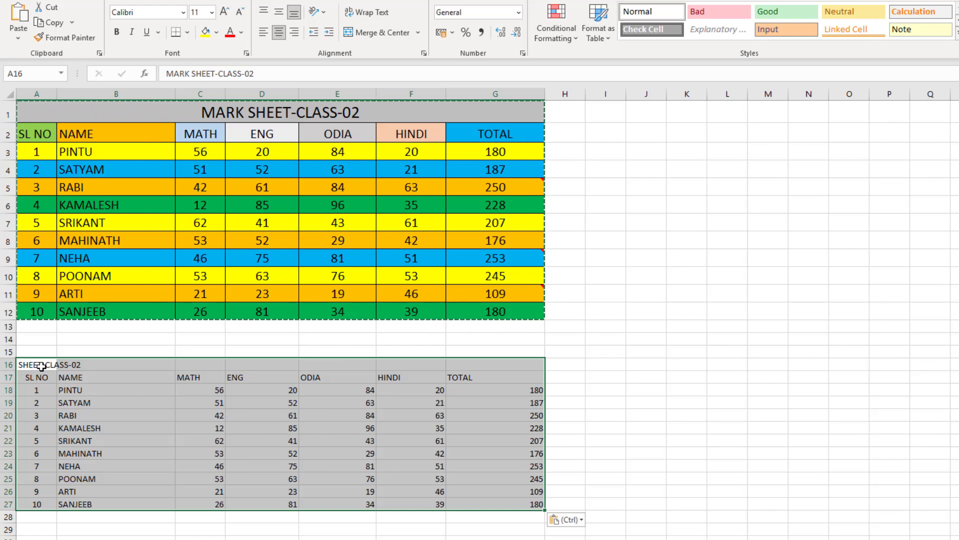
# - Select the pasted copy A16:G27 and inspect G18's =SUM(C18:F18) formula
pyautogui.moveTo(45, 365); pyautogui.dragTo(539, 504)
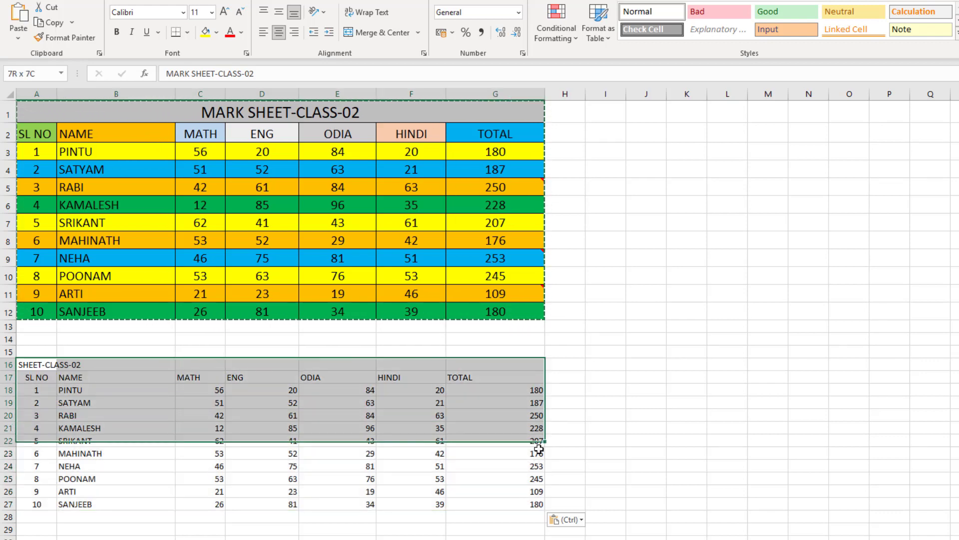
pyautogui.click(509, 392)
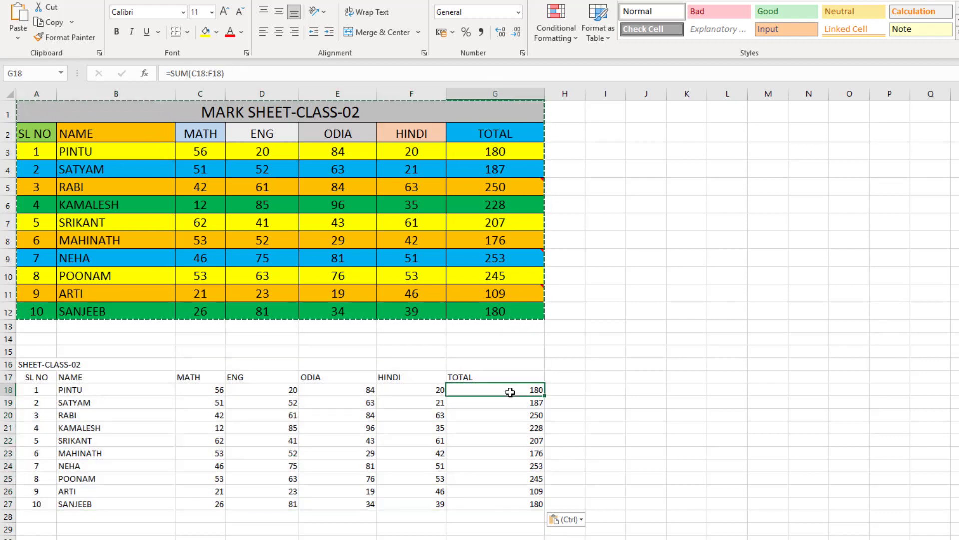
pyautogui.click(223, 75)
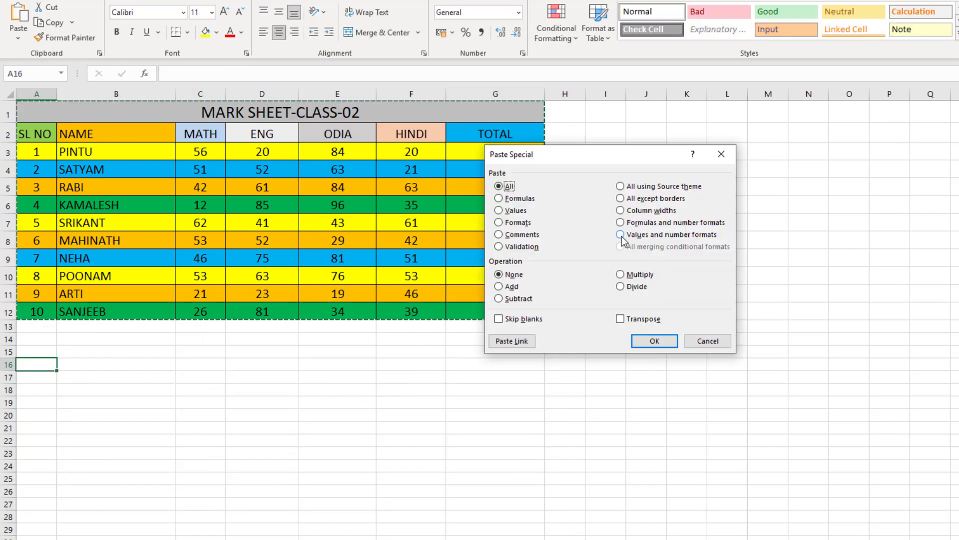
# - Paste 'Values and number formats' at A16, confirm G18 holds a plain number, then undo
pyautogui.click(621, 235)
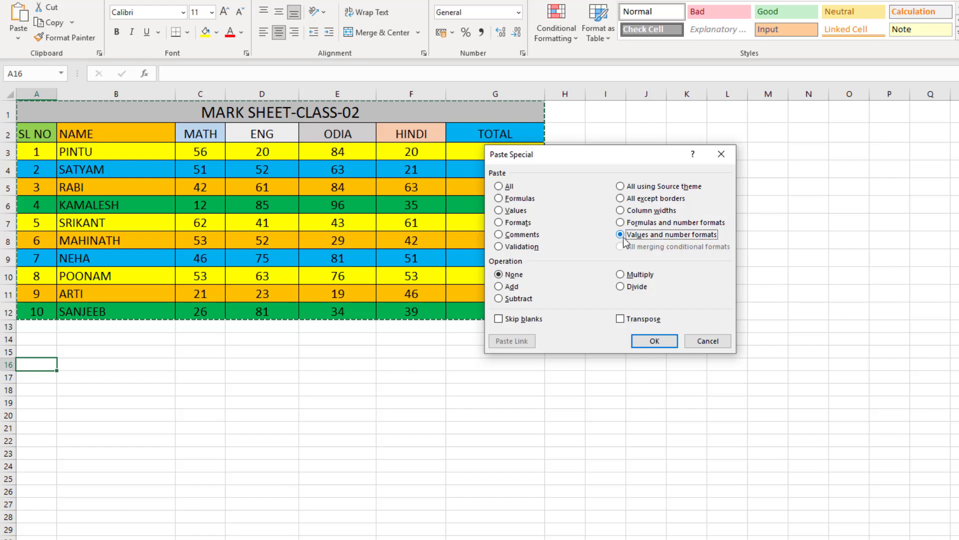
pyautogui.click(654, 341)
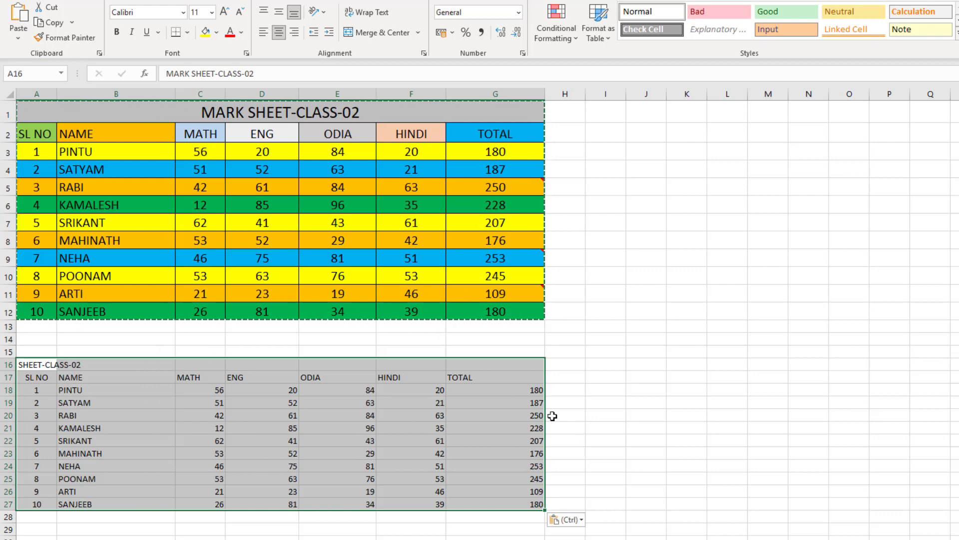
pyautogui.click(507, 390)
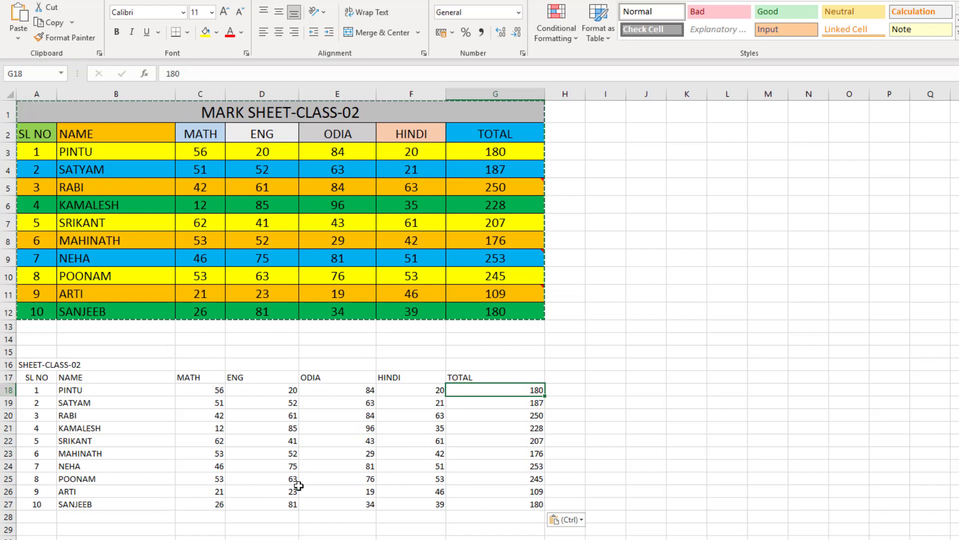
pyautogui.hotkey('ctrl', 'z')
pyautogui.click(18, 39)
pyautogui.click(34, 190)
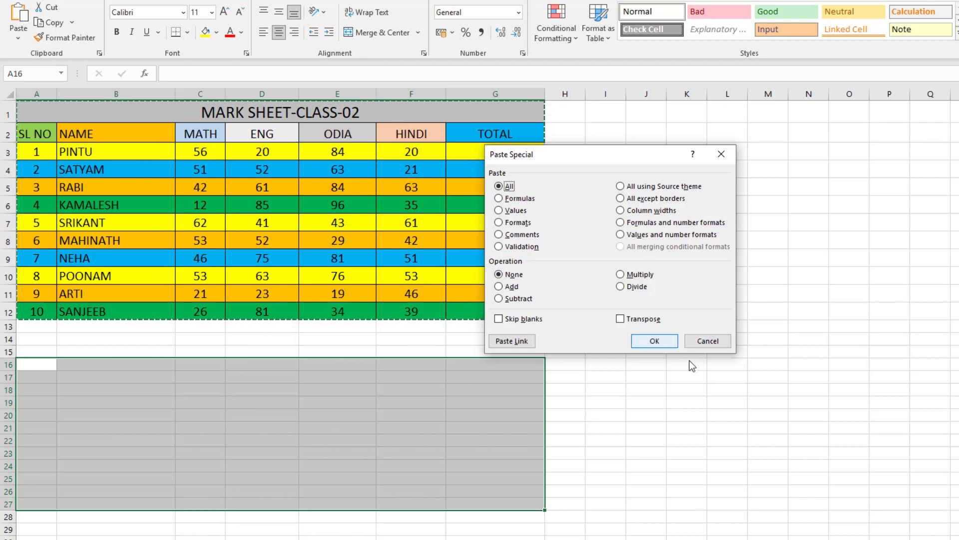
pyautogui.click(707, 341)
pyautogui.click(261, 376)
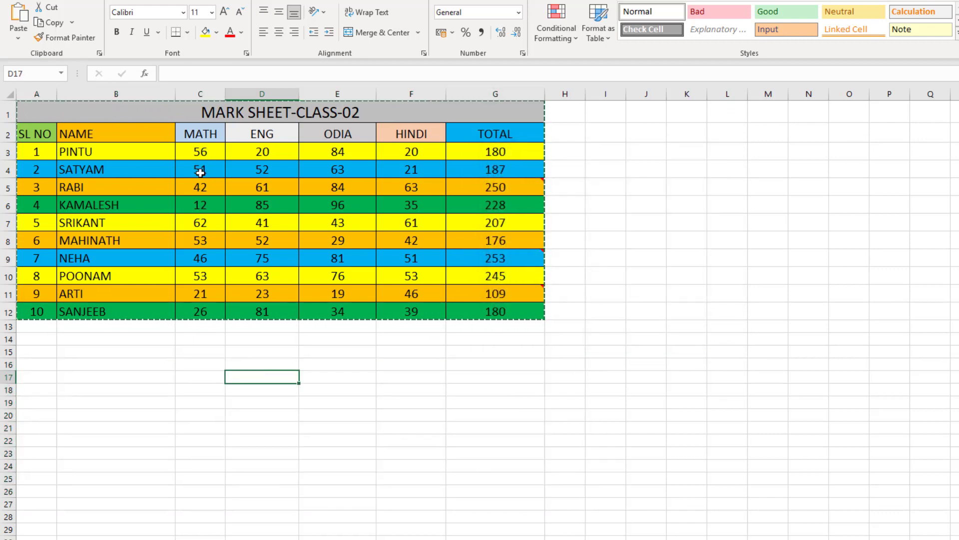
# - Highlight MATH scores C3:C12 greater than 50 with Light Red Fill and Dark Red Text
pyautogui.moveTo(205, 149); pyautogui.dragTo(201, 310)
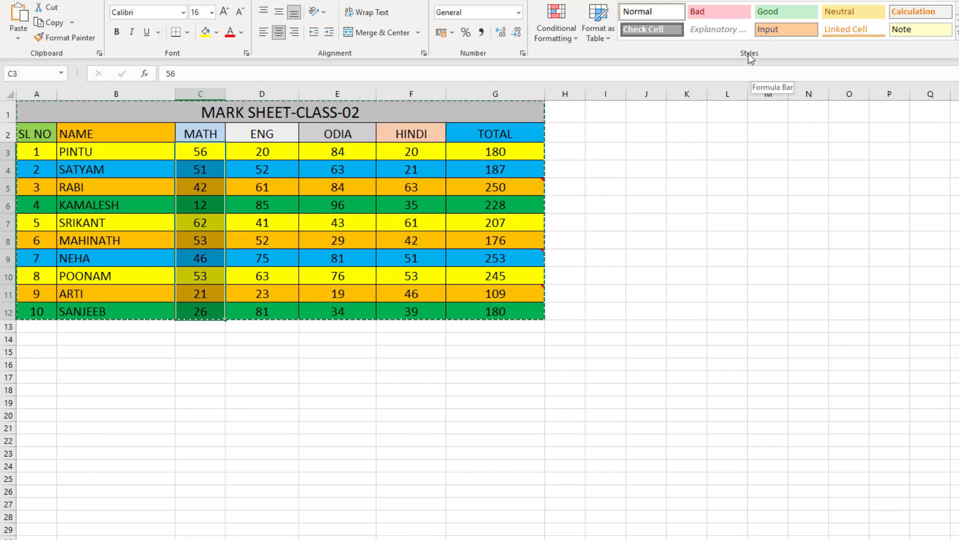
pyautogui.click(575, 40)
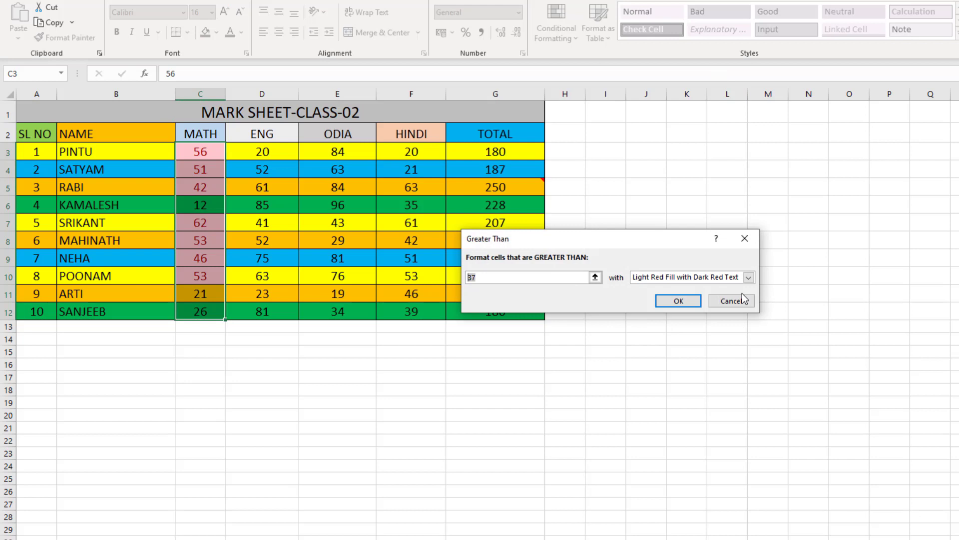
pyautogui.write('50')
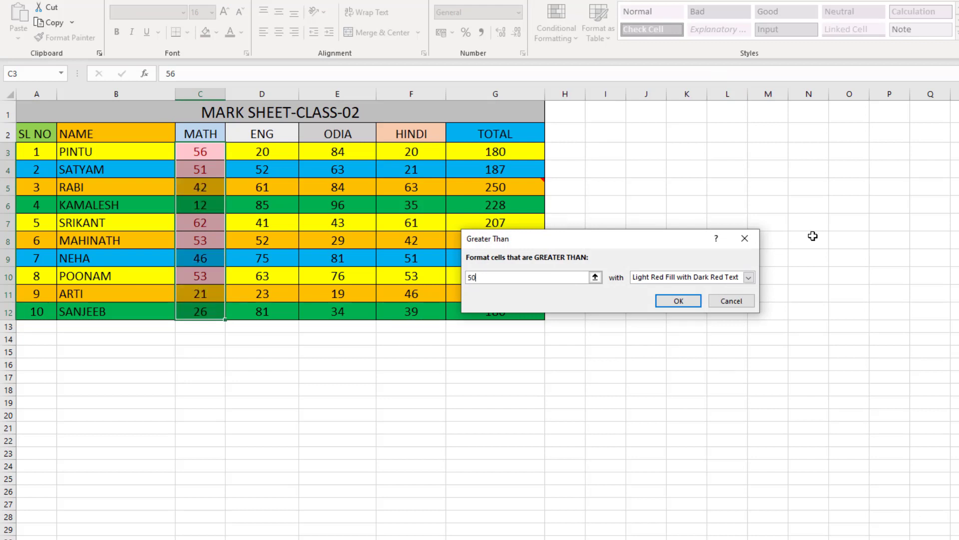
pyautogui.click(678, 301)
pyautogui.click(321, 377)
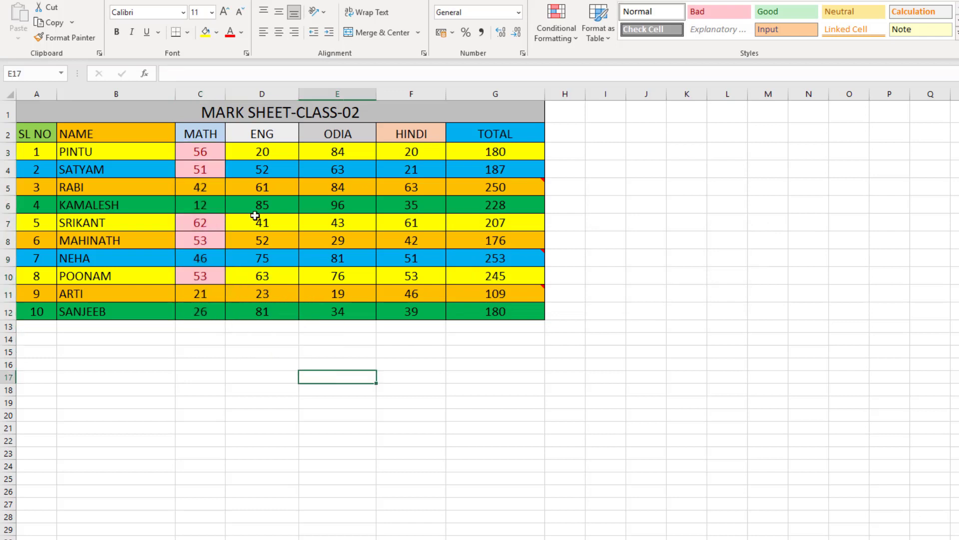
# - Copy A1:G12 and paste it at A17 with 'All merging conditional formats'
pyautogui.moveTo(225, 112); pyautogui.dragTo(167, 310)
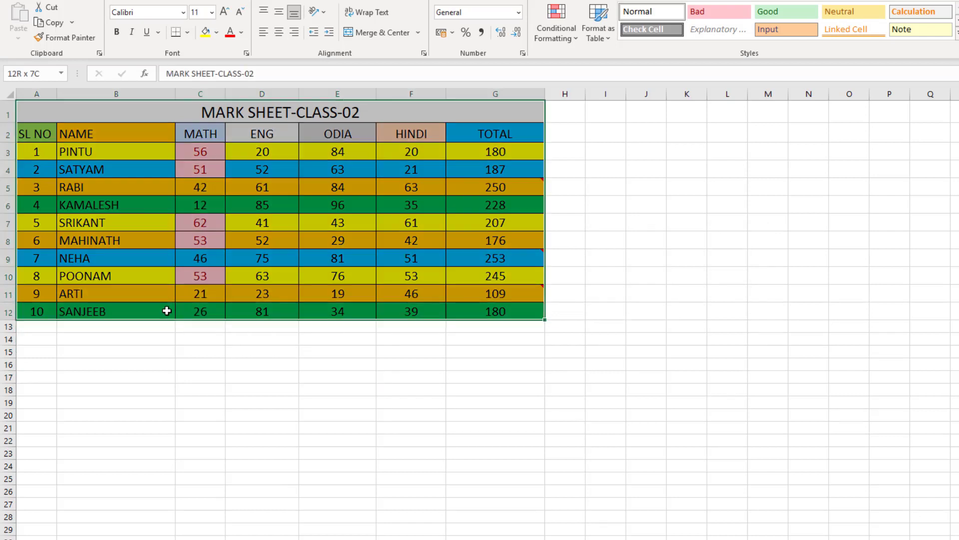
pyautogui.hotkey('ctrl', 'c')
pyautogui.click(35, 378)
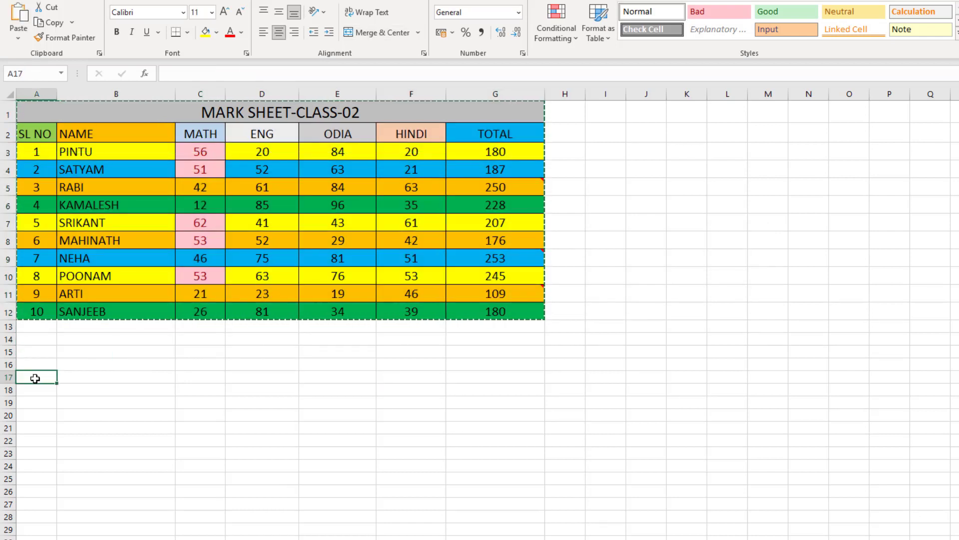
pyautogui.click(20, 48)
pyautogui.click(53, 190)
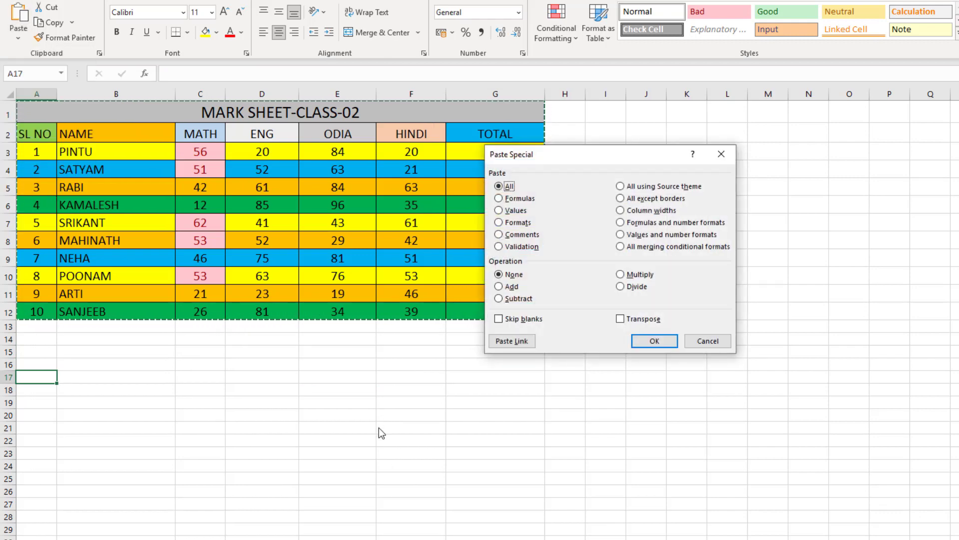
pyautogui.moveTo(615, 158); pyautogui.dragTo(695, 161)
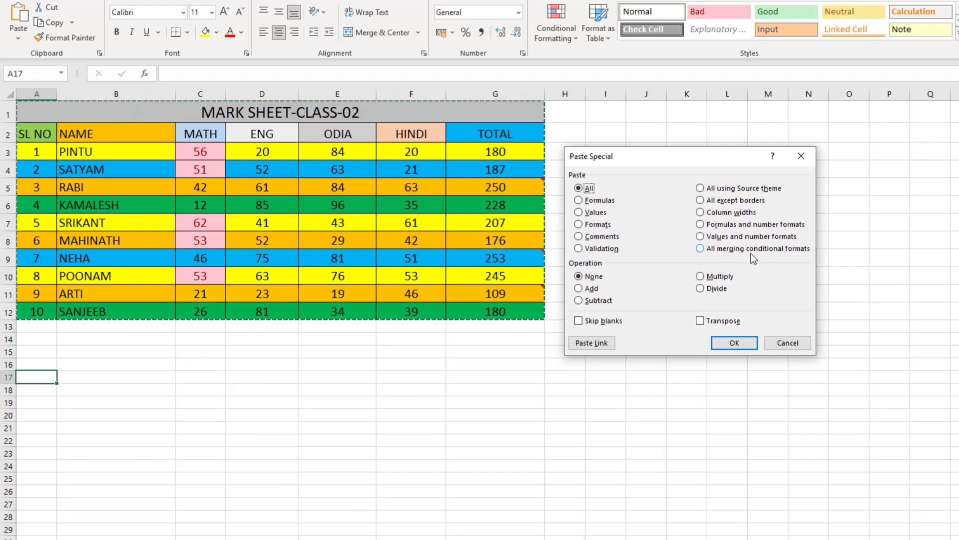
pyautogui.click(701, 250)
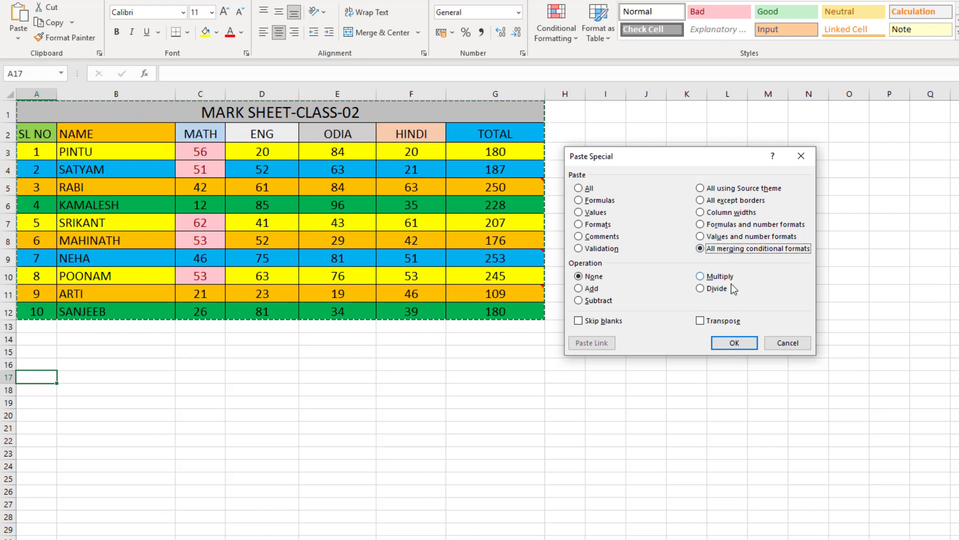
pyautogui.click(734, 343)
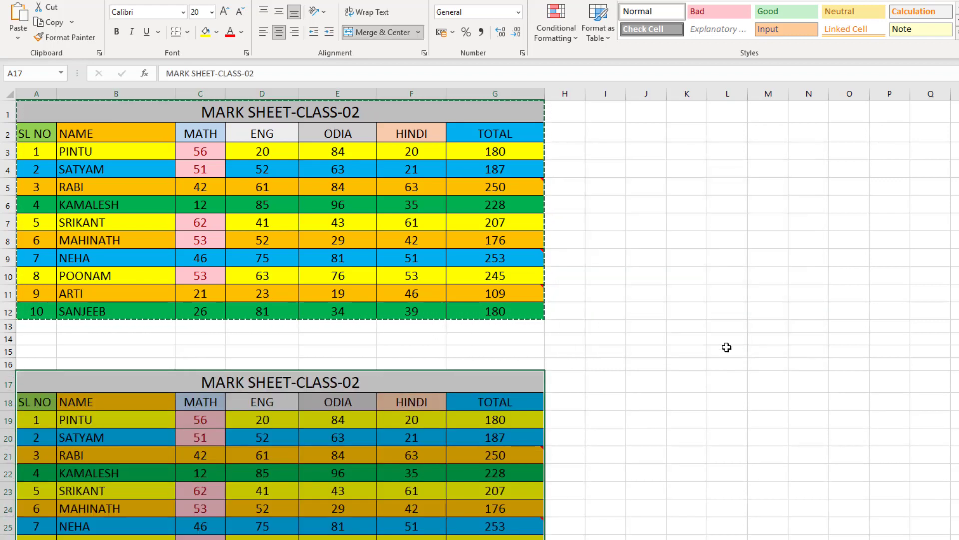
pyautogui.scroll(-1, 726, 347)
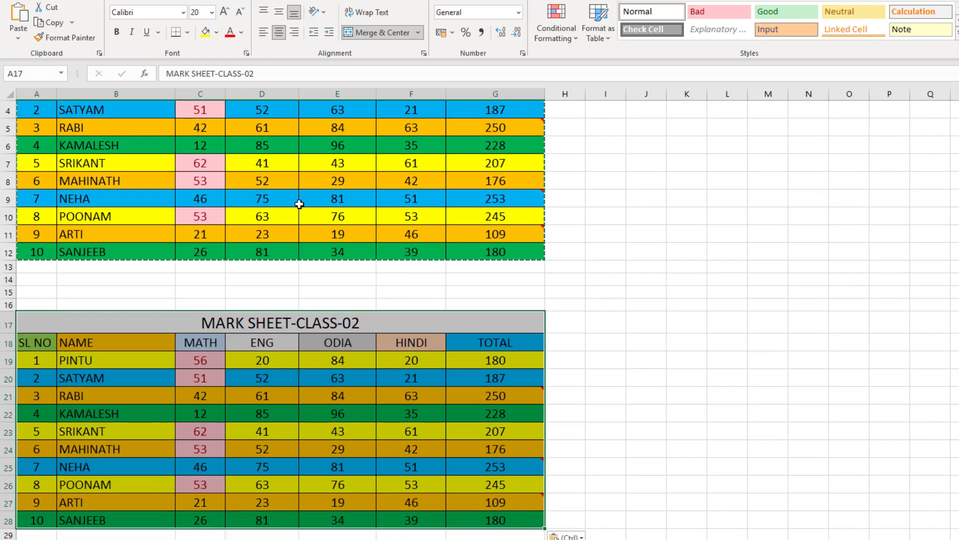
pyautogui.scroll(1, 220, 220)
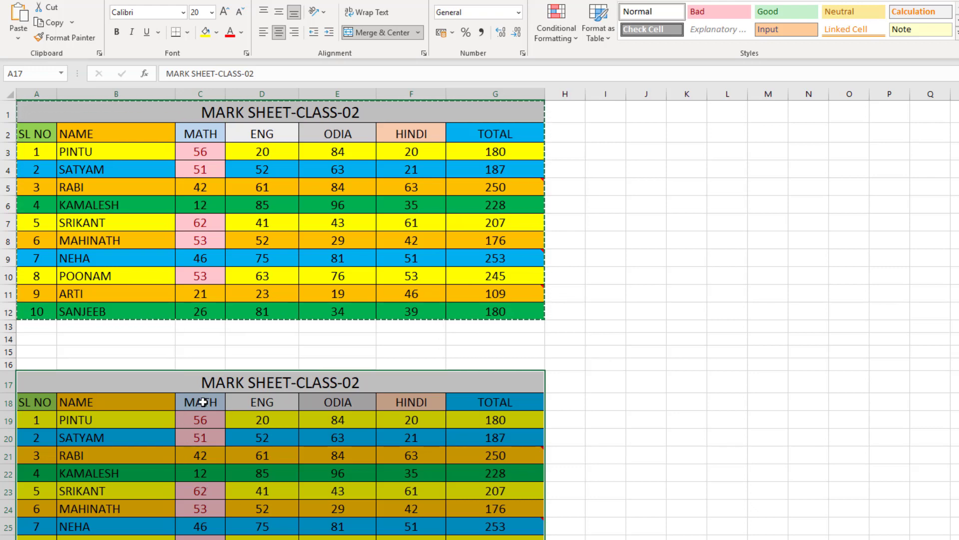
pyautogui.click(19, 40)
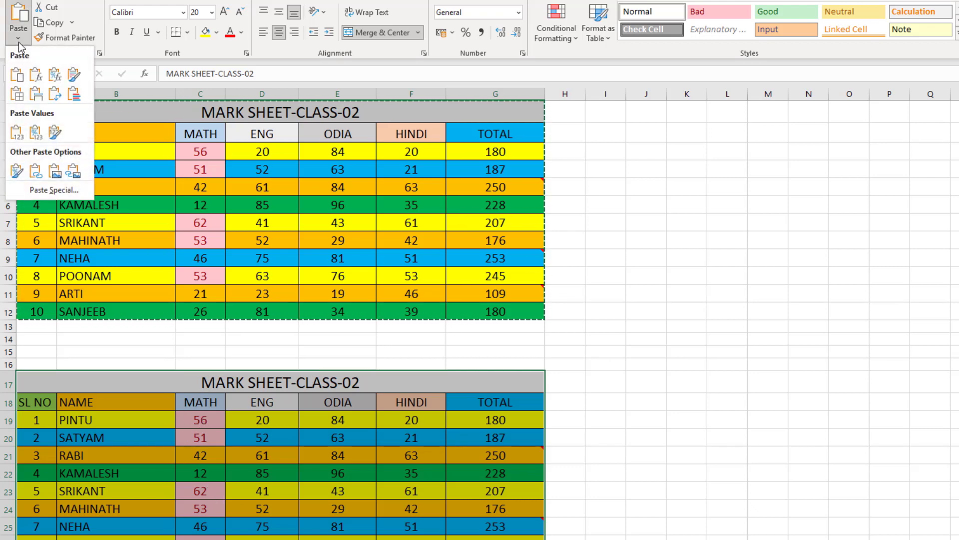
pyautogui.click(54, 190)
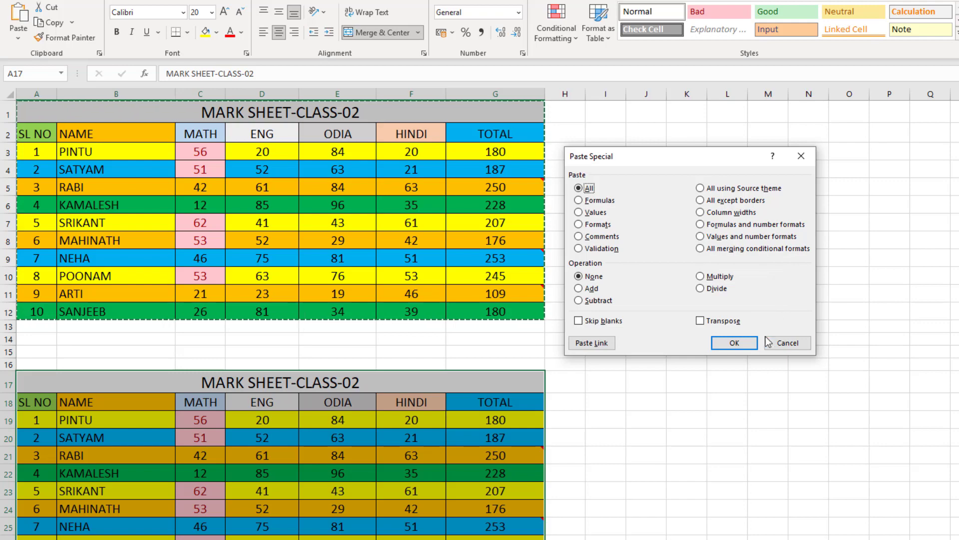
pyautogui.click(787, 342)
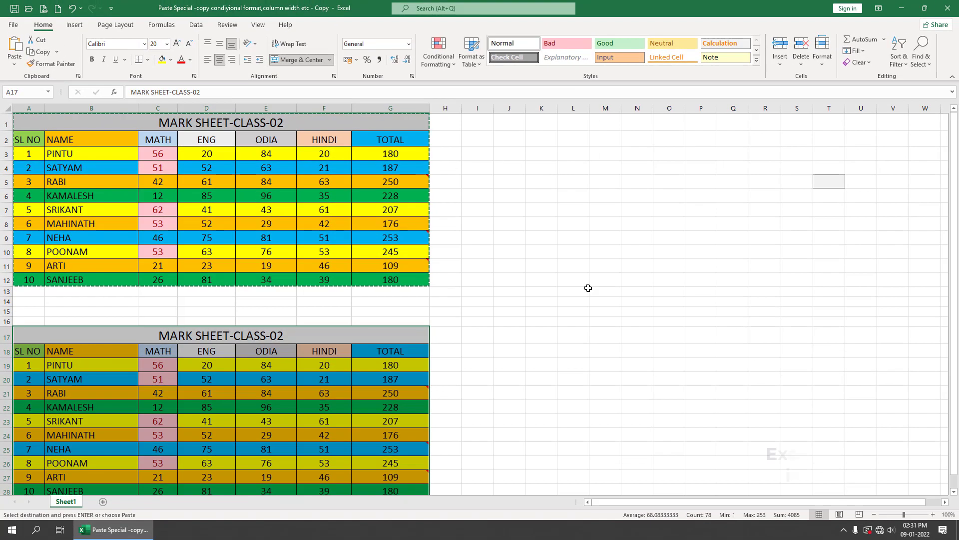